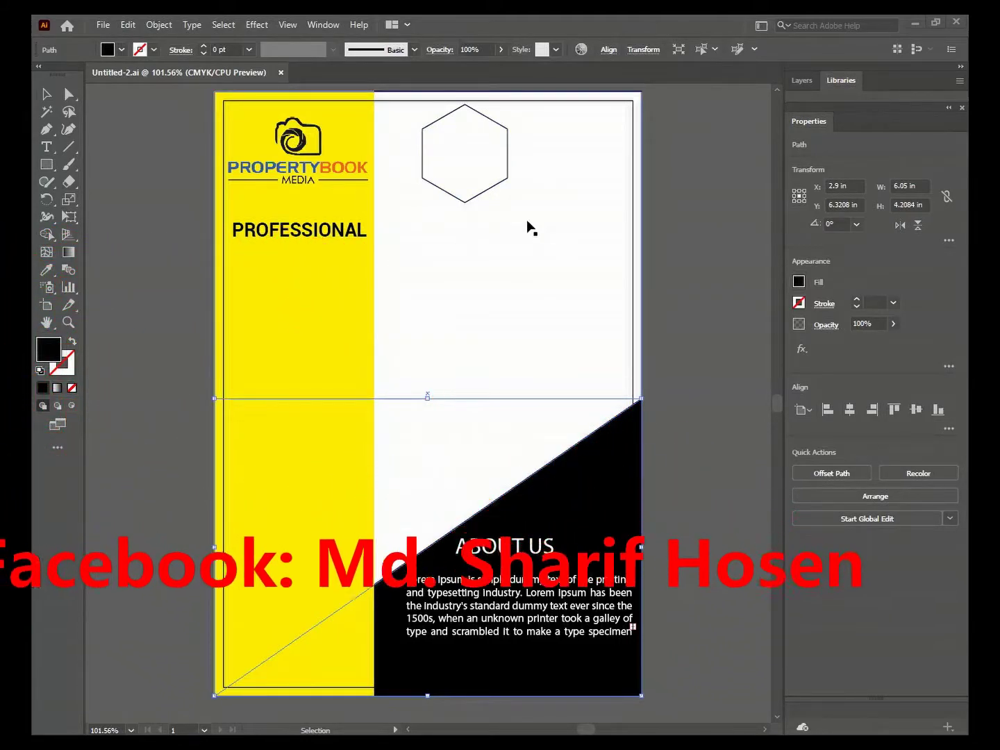
Move the hexagon around the white area, ending at about X 3.55 in and Y 2.02 in.
drag(458, 142, 443, 205)
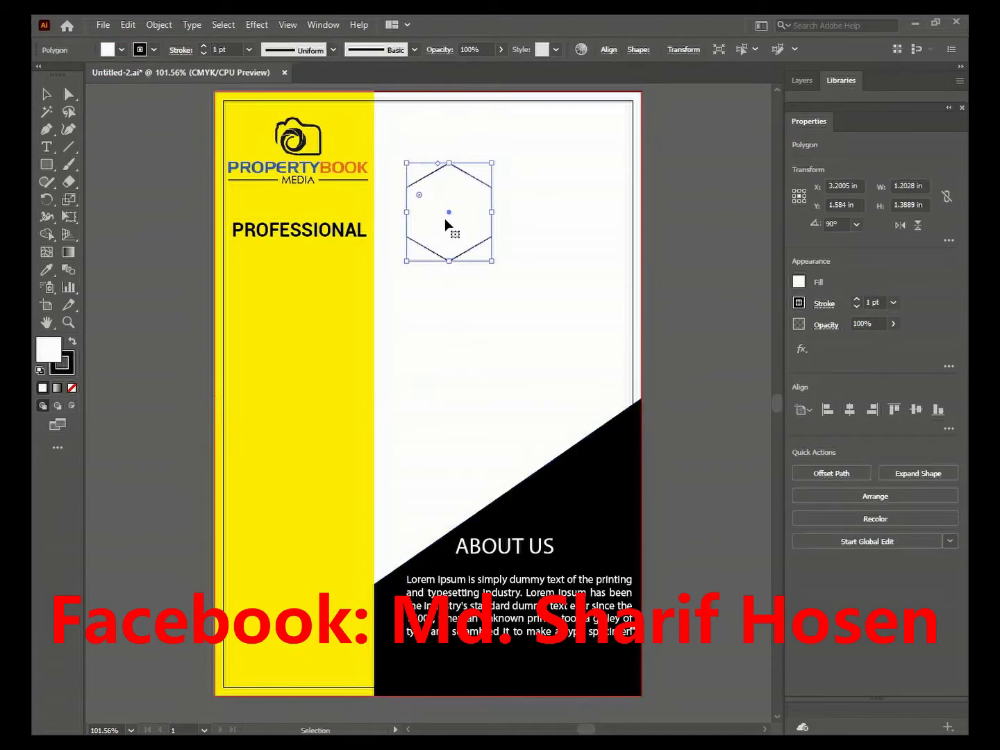
key(Down)
key(Down)
key(Down)
key(Down)
key(Down)
drag(445, 223, 438, 388)
drag(445, 251, 447, 252)
drag(439, 392, 566, 163)
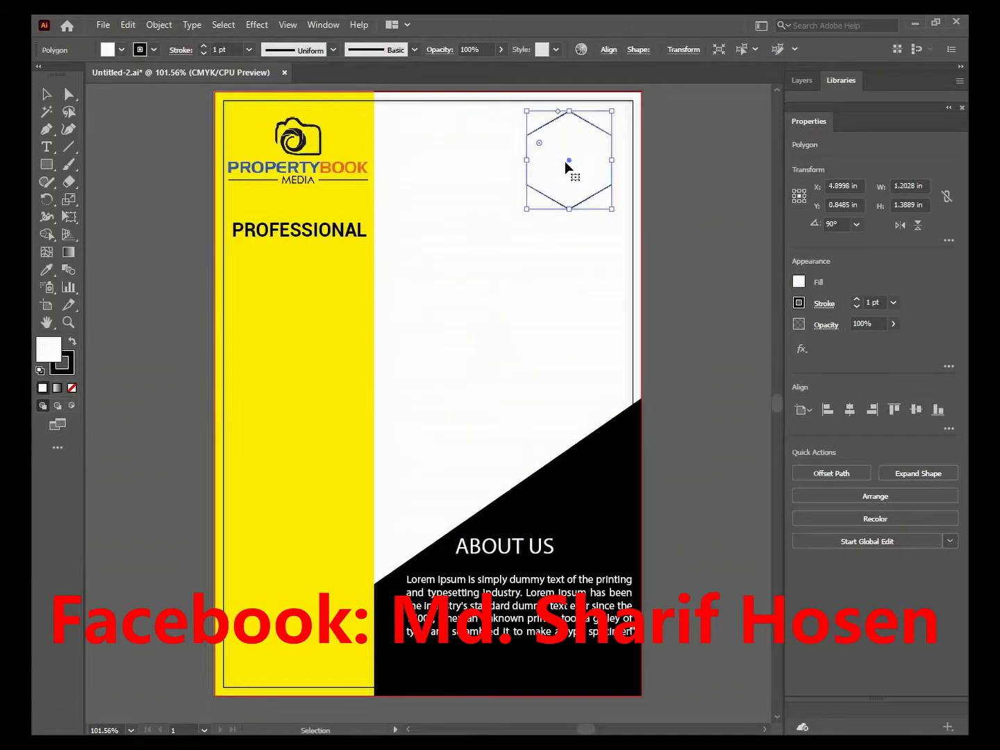
drag(566, 166, 391, 163)
drag(423, 203, 479, 259)
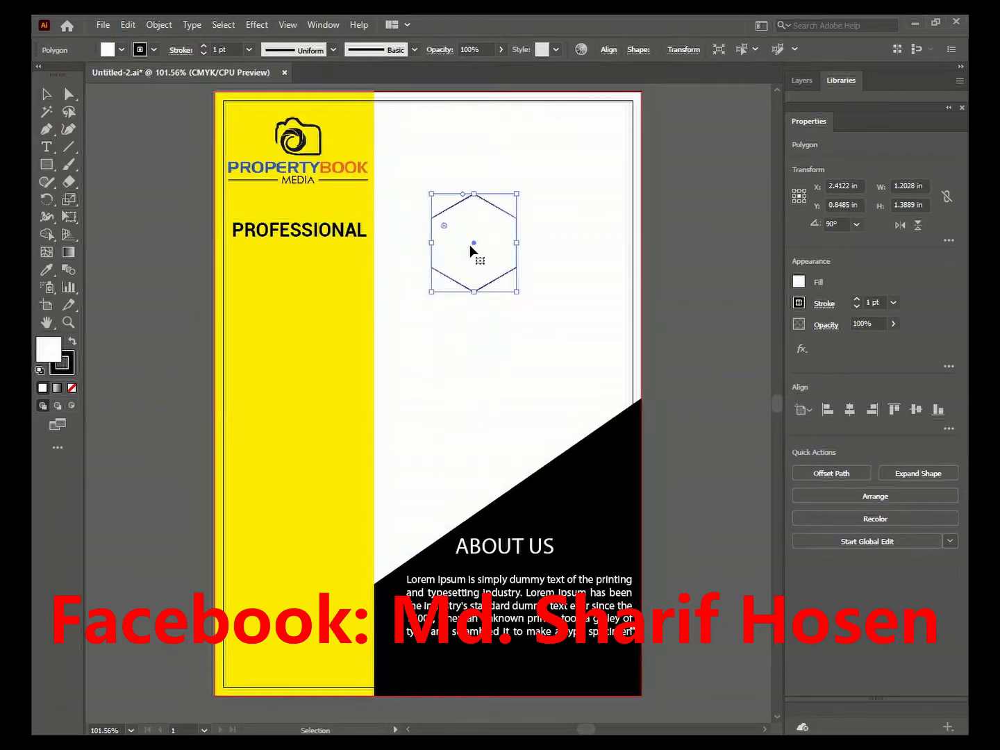
Try stroke weights of 40 pt and 39 pt on the hexagon and return it to 1 pt.
click(893, 303)
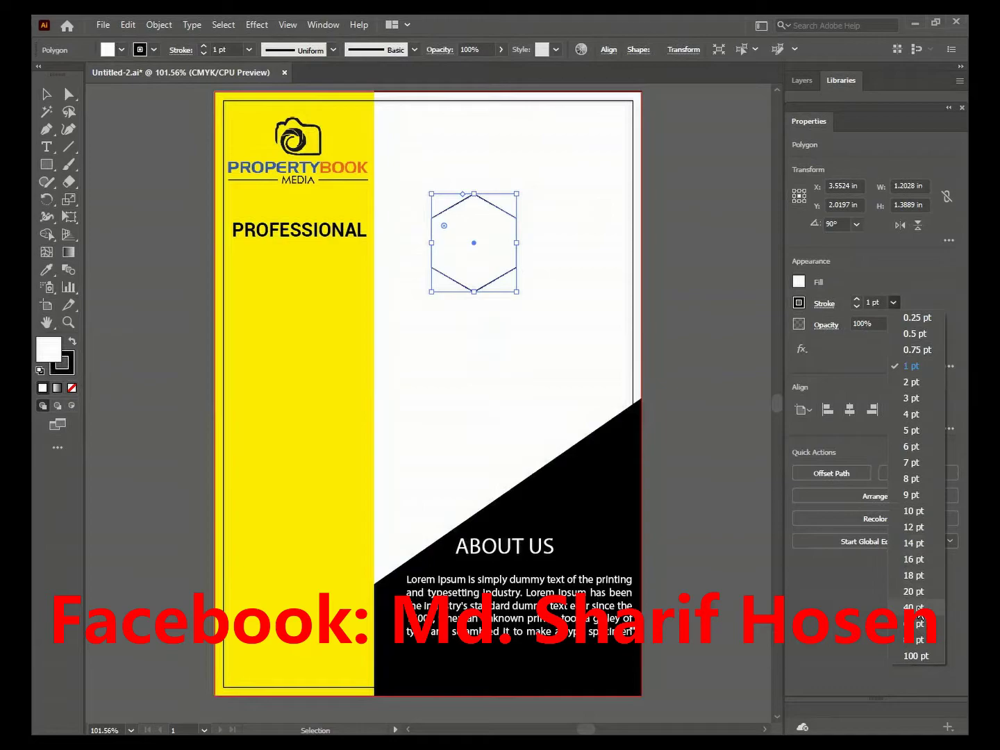
click(918, 608)
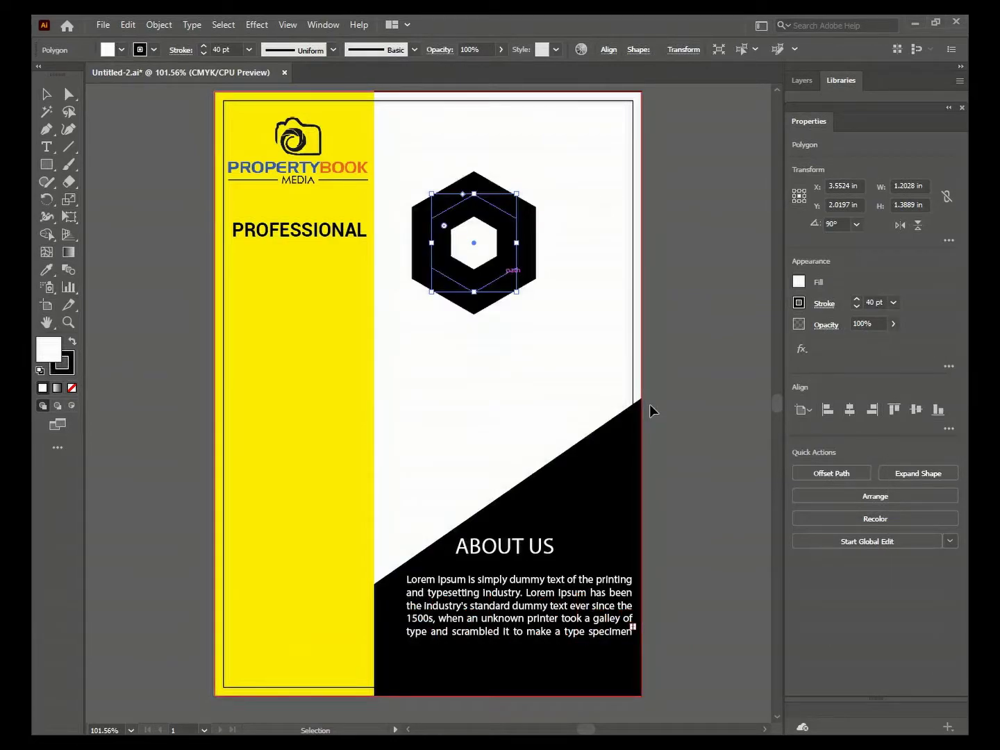
click(858, 307)
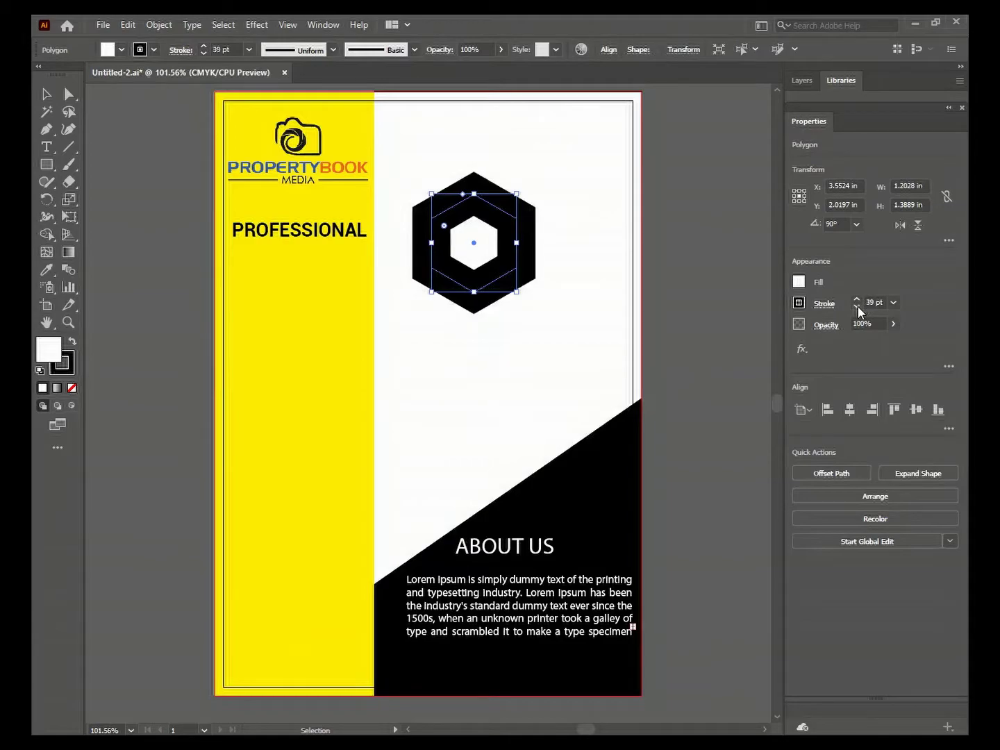
click(893, 304)
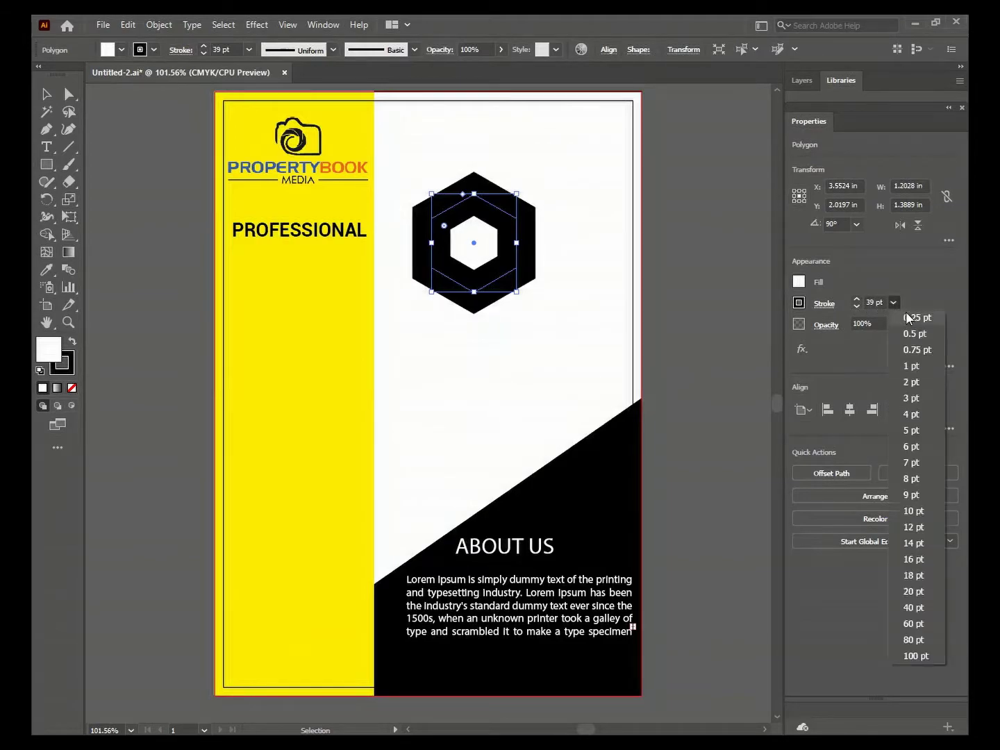
click(914, 366)
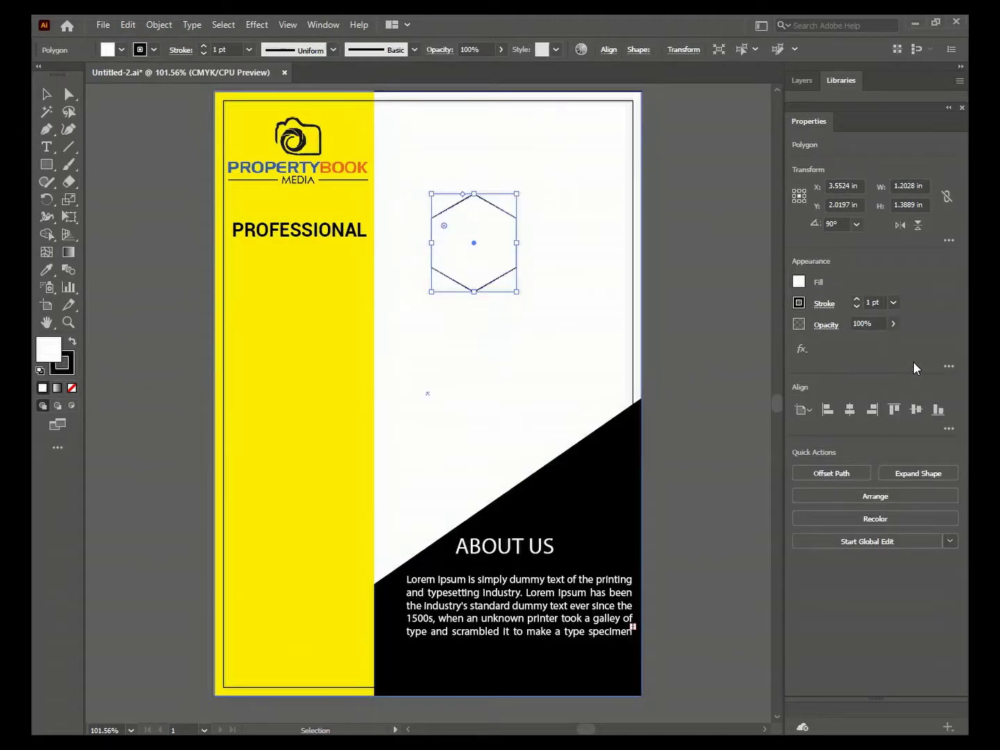
click(549, 266)
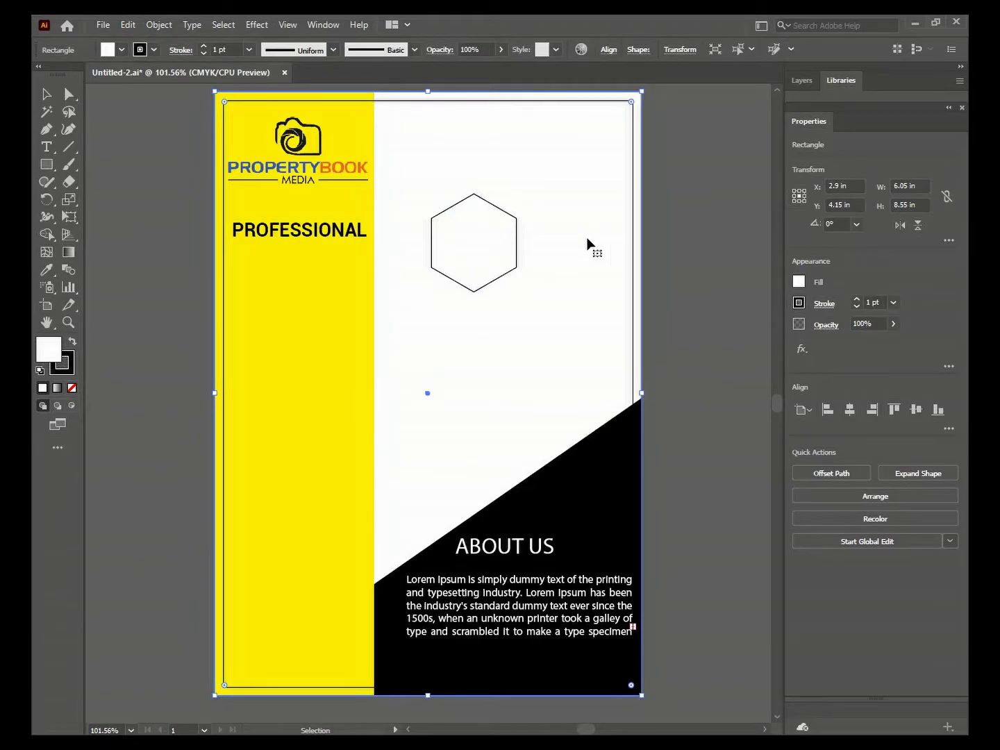
click(324, 319)
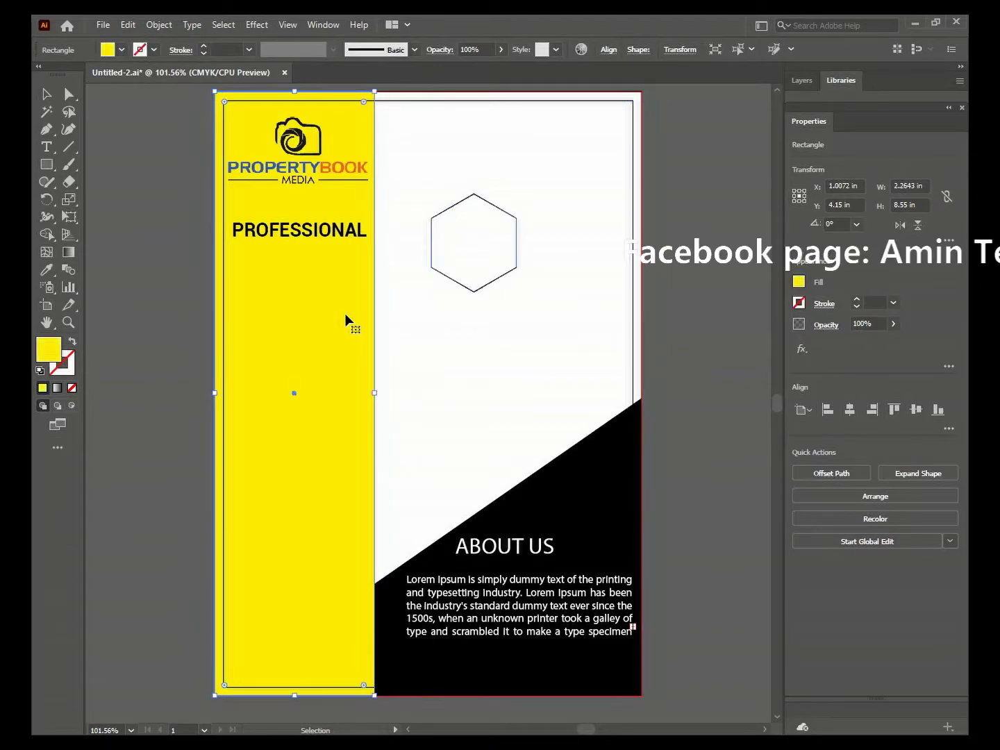
click(458, 283)
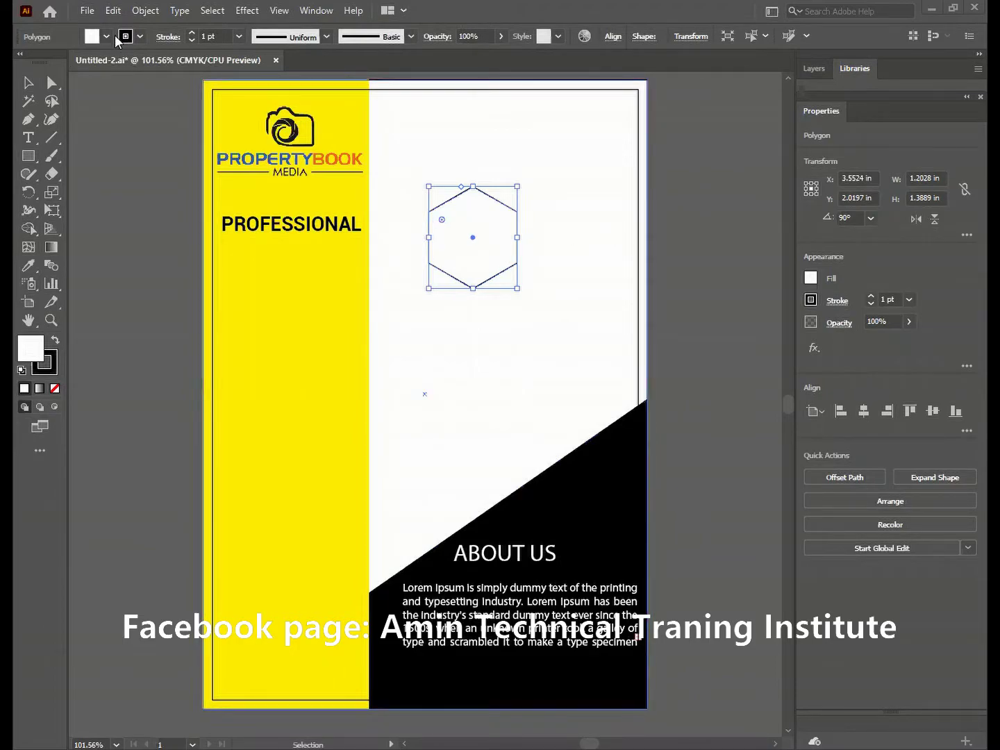
Open the General preferences and reset all warning dialogs.
click(113, 11)
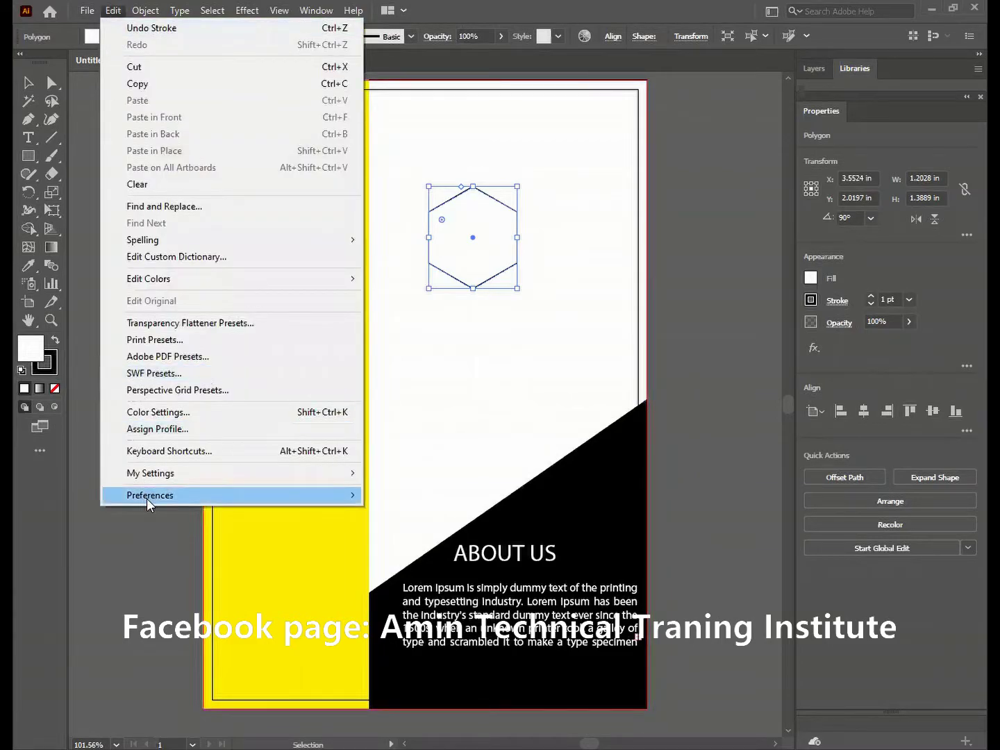
mouse_move(148, 495)
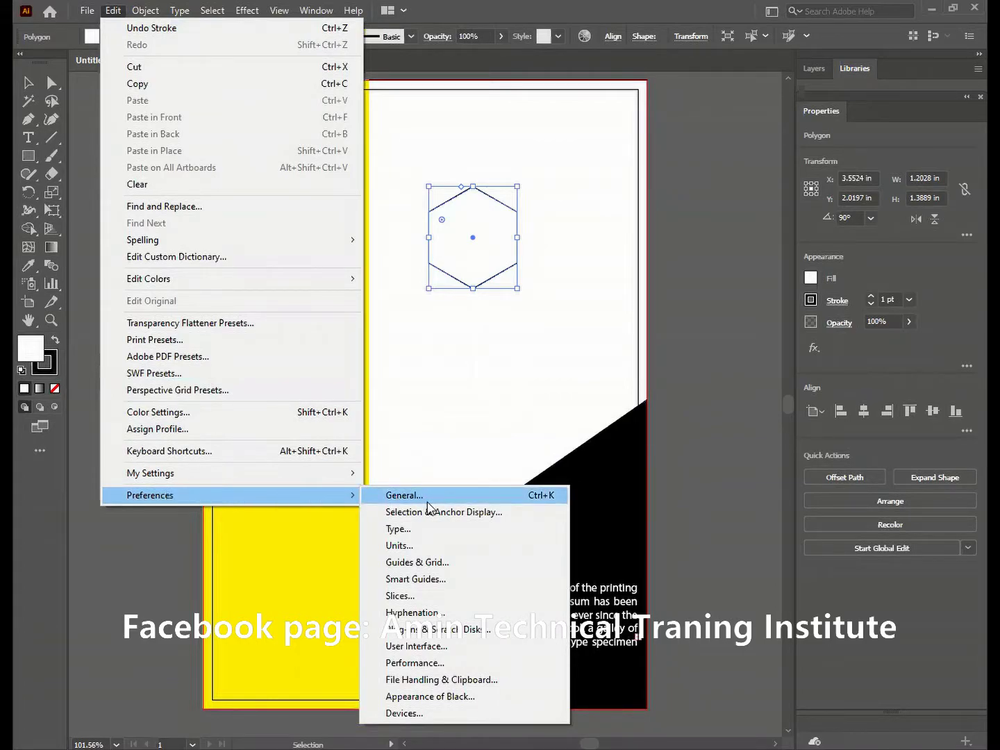
click(403, 495)
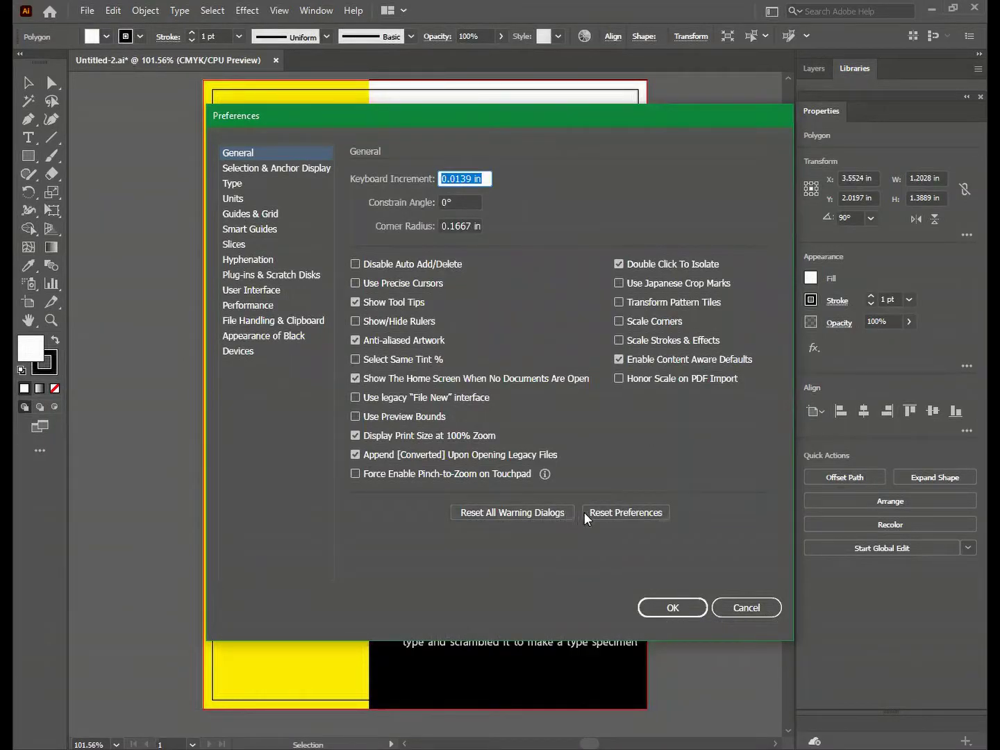
click(492, 514)
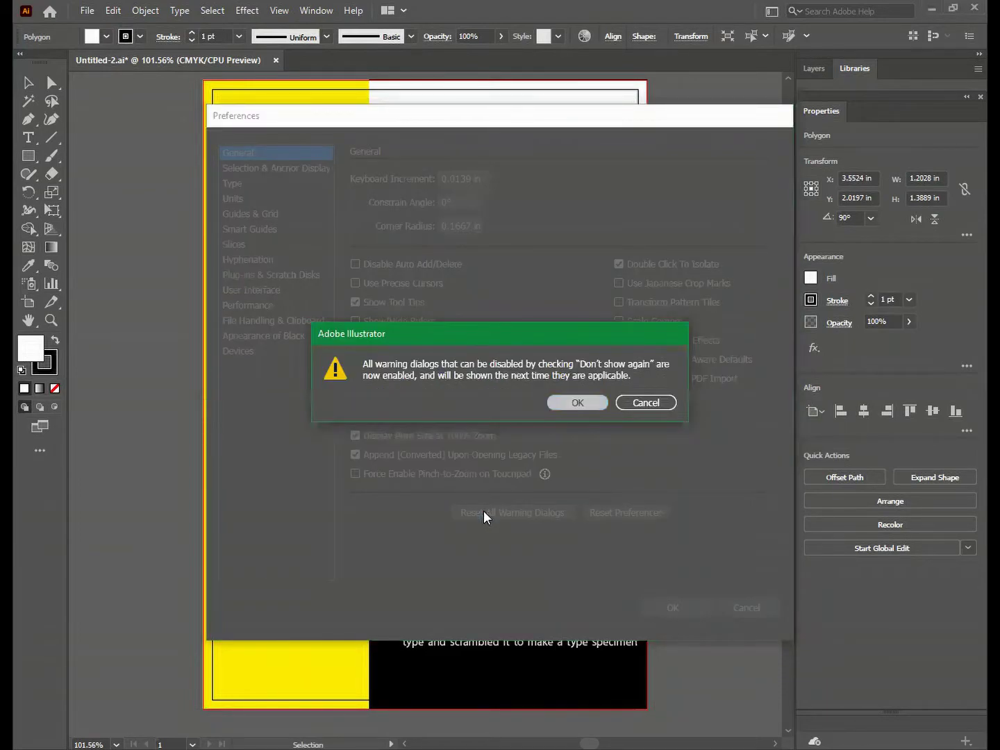
key(Return)
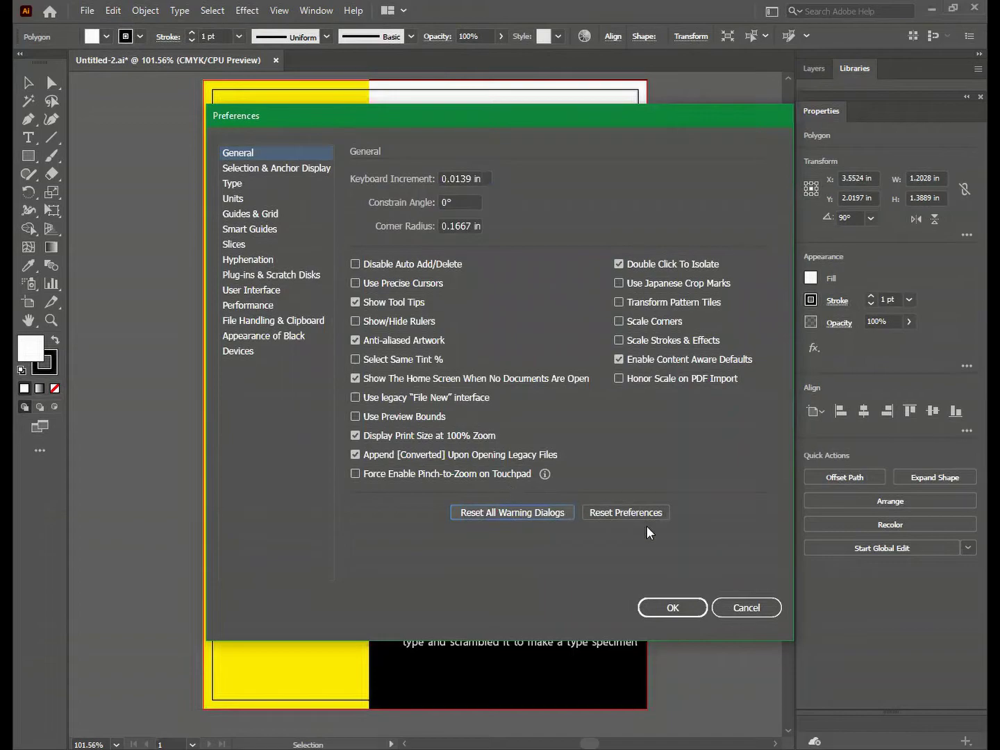
Reset the preferences and restart Illustrator without saving the changes to Untitled-2.ai.
click(611, 514)
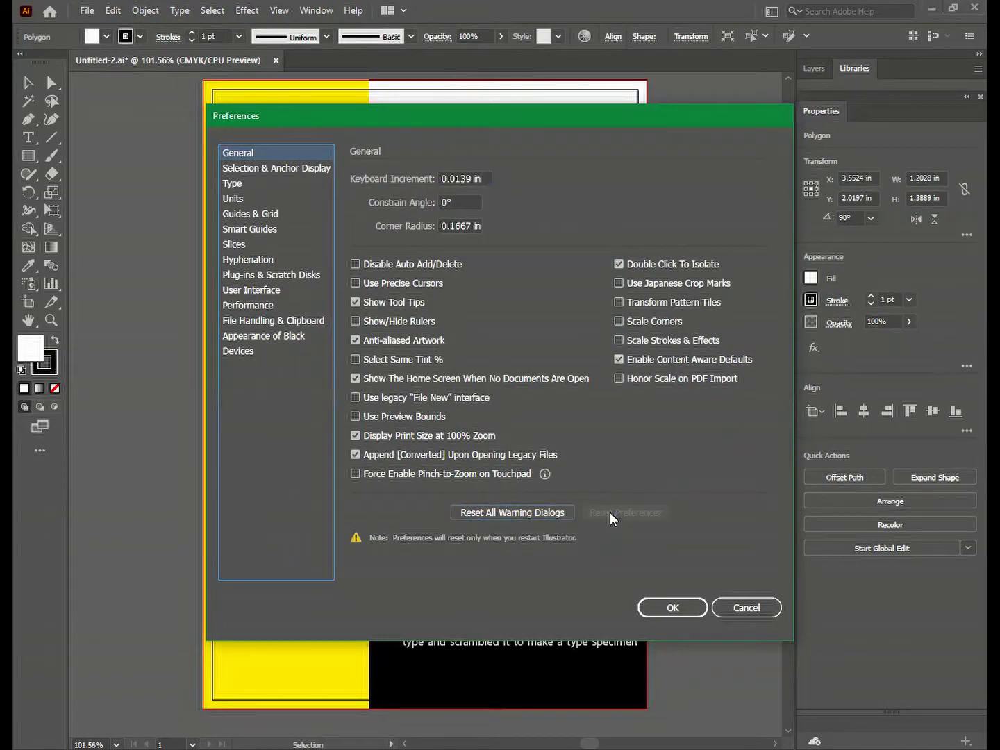
click(663, 616)
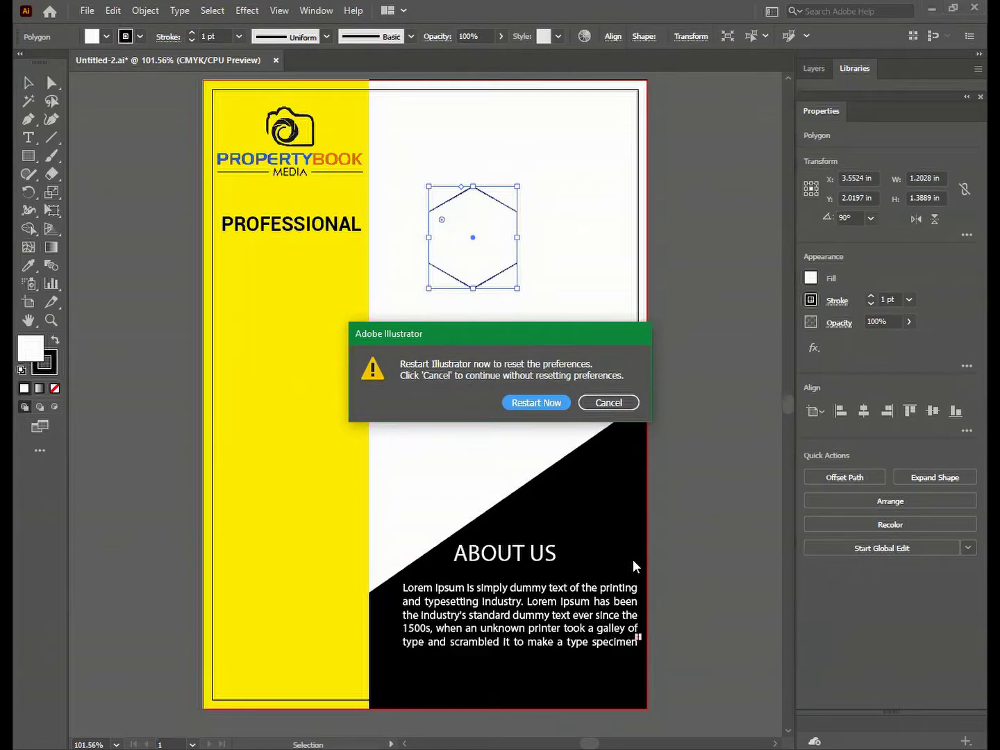
key(Return)
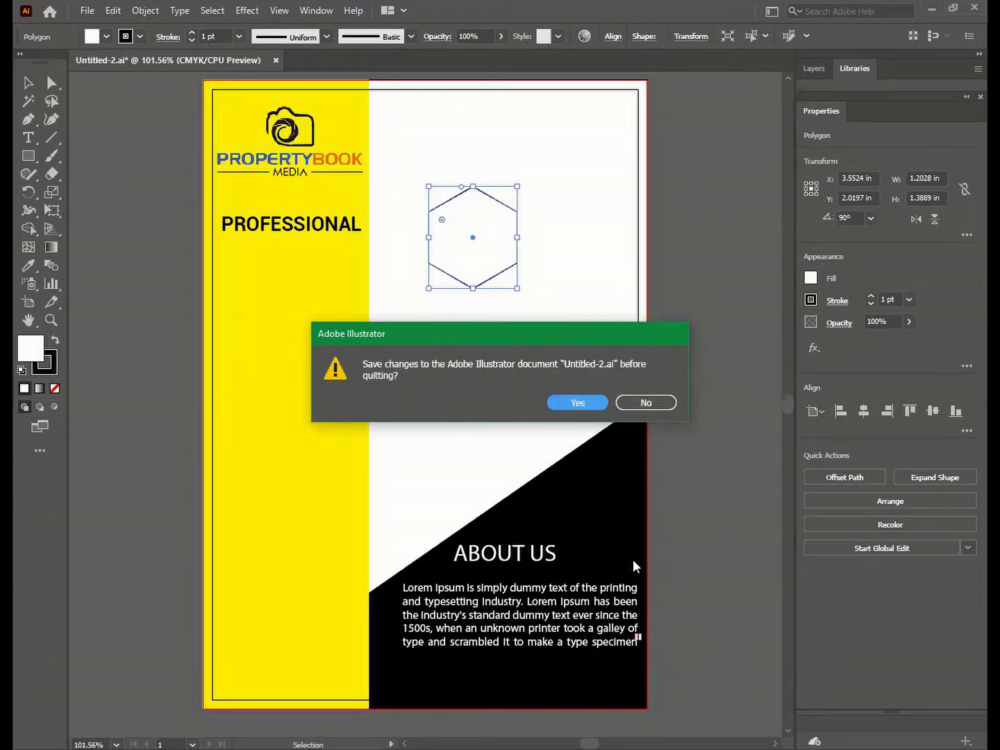
click(652, 404)
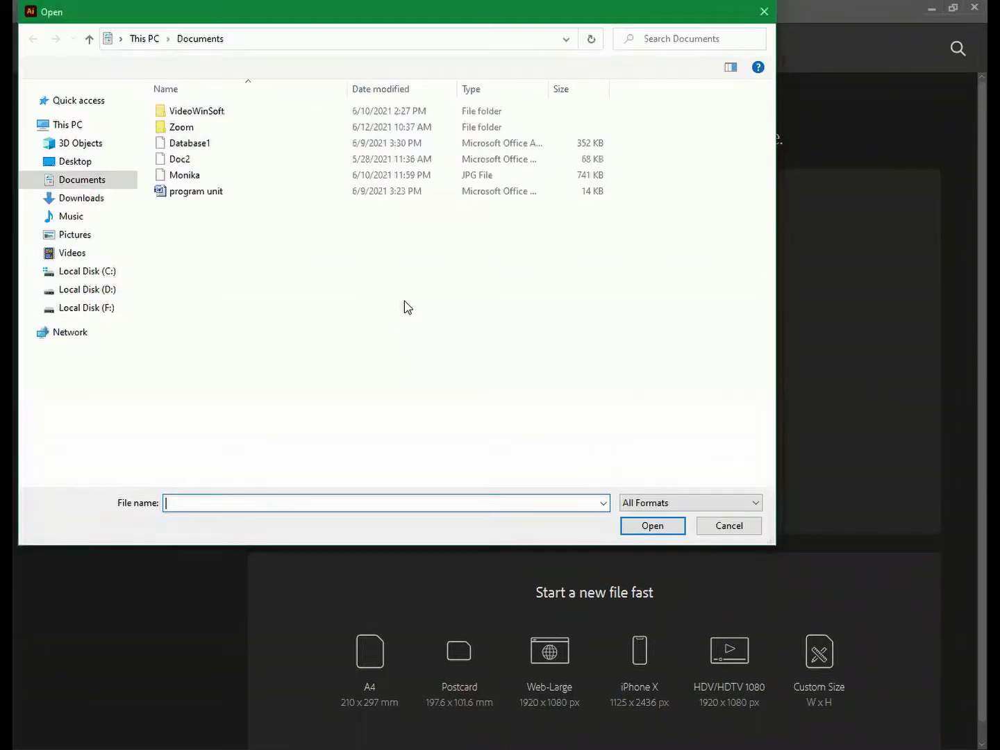
Open the Illustrator file Untitled-2 from the Music folder.
click(77, 236)
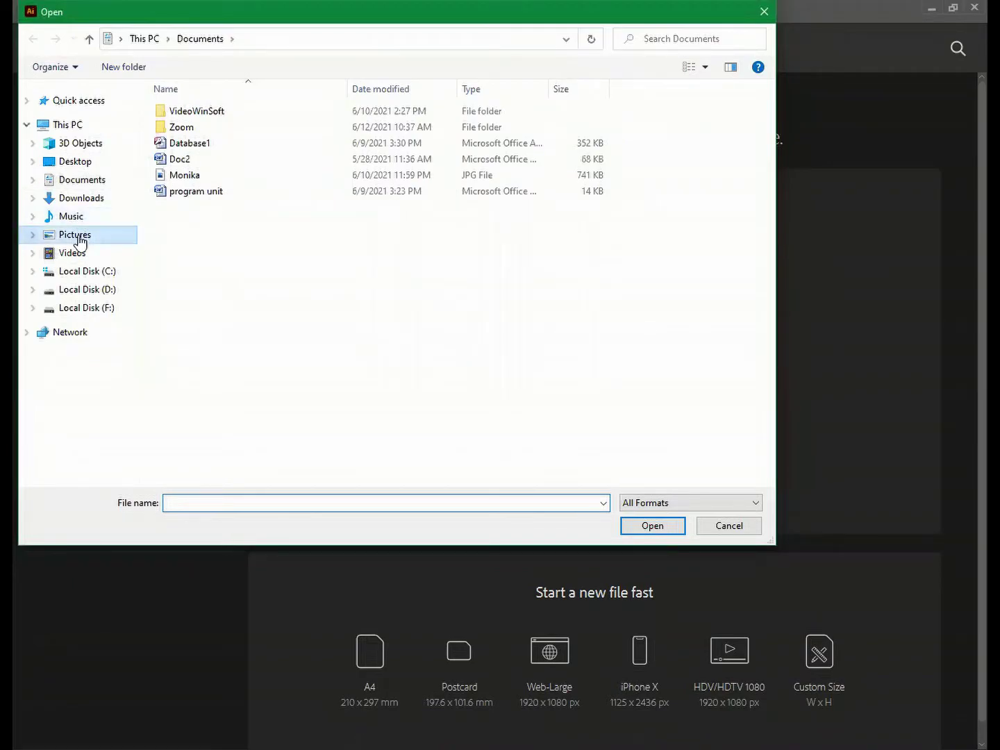
click(72, 253)
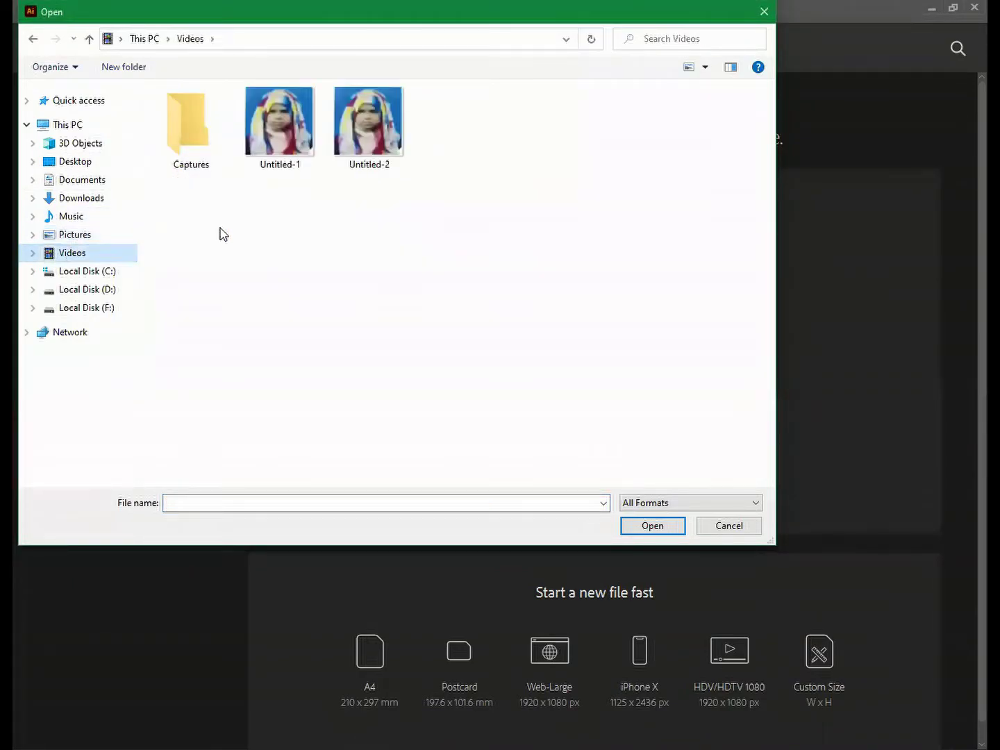
click(78, 216)
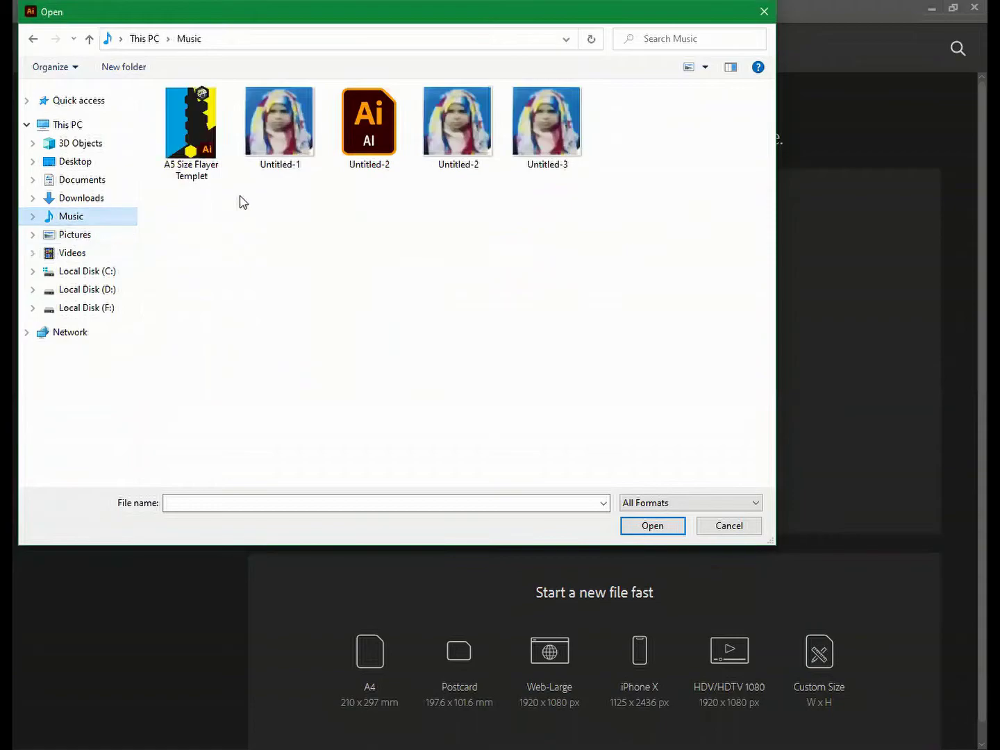
click(368, 125)
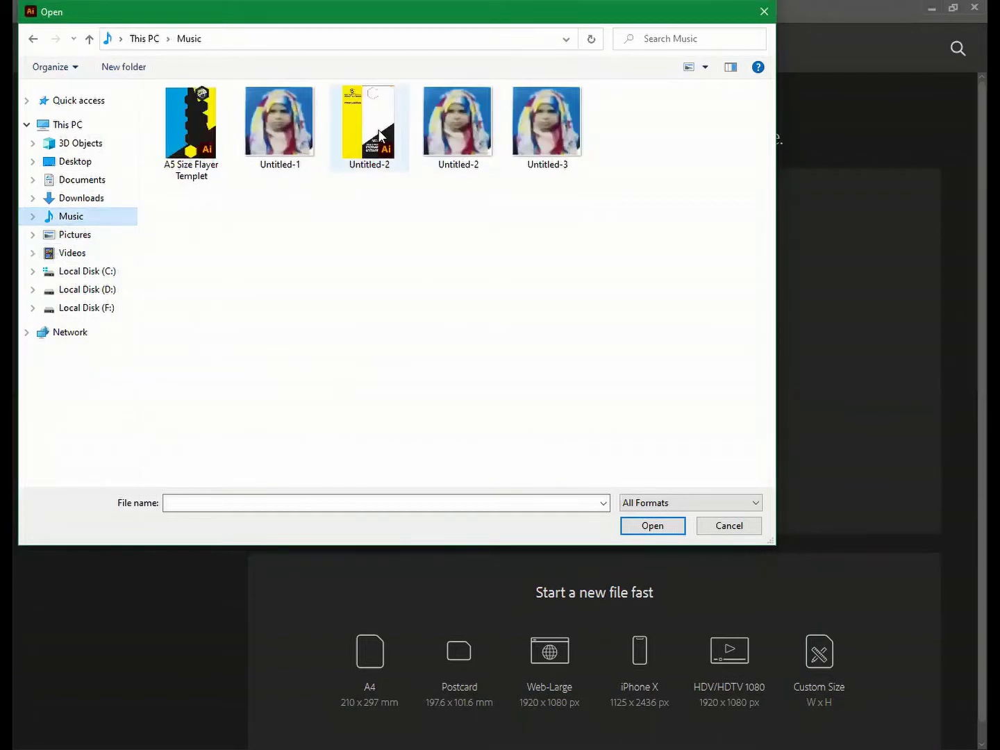
click(649, 526)
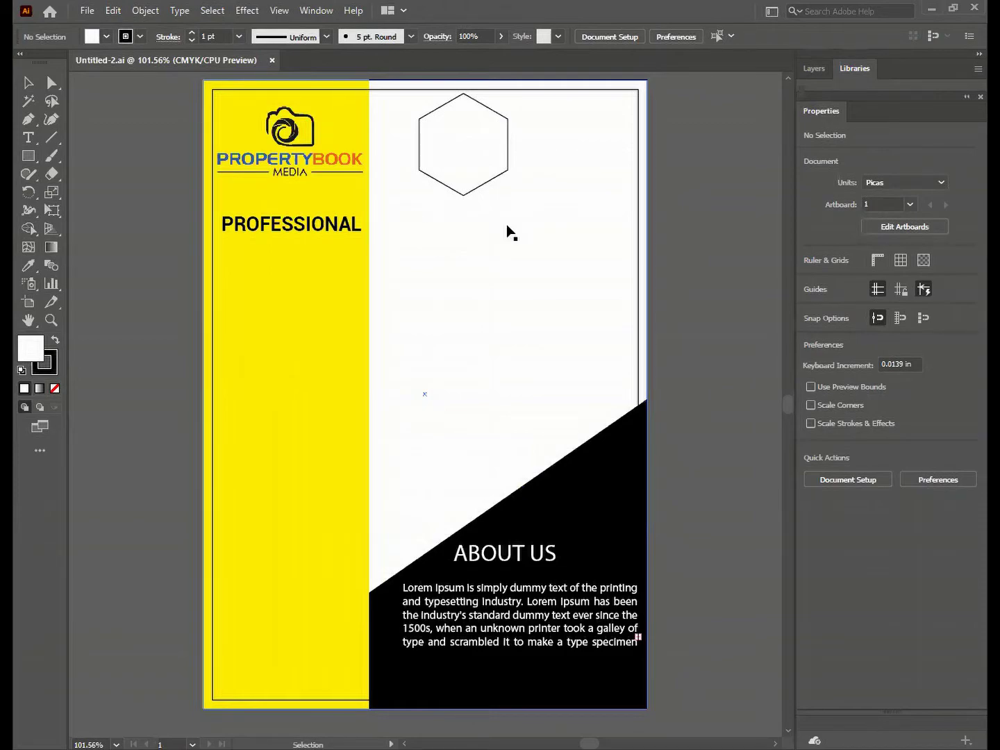
Reset the Essentials workspace to its default layout.
click(309, 11)
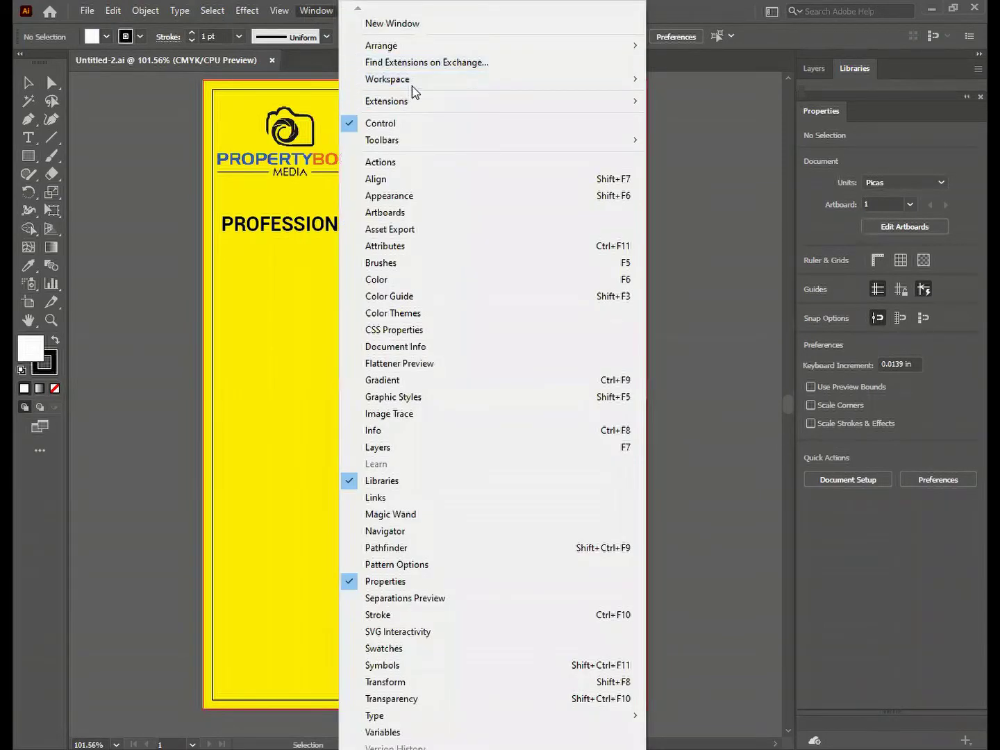
mouse_move(414, 82)
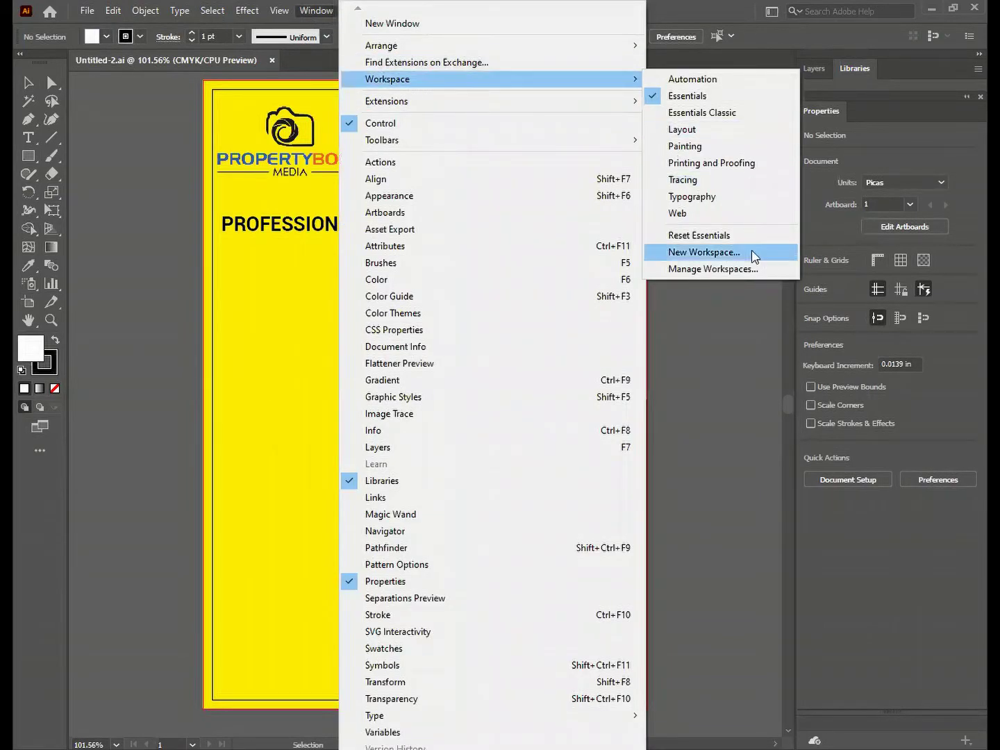
click(726, 241)
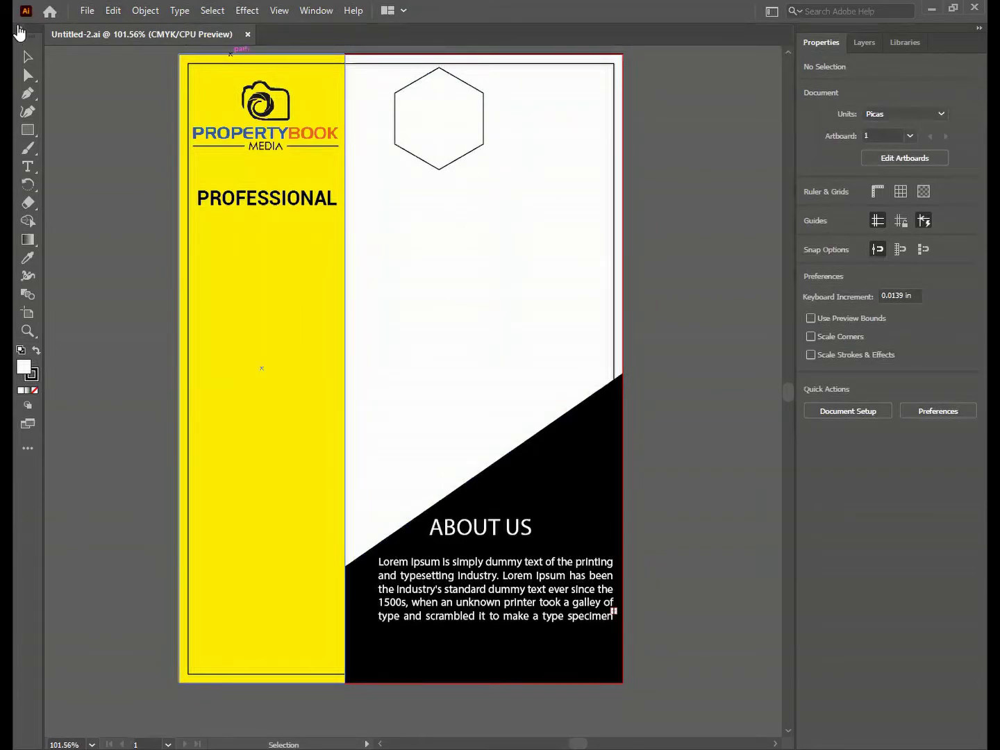
Show the Control bar and switch the toolbar to the Advanced set.
click(314, 11)
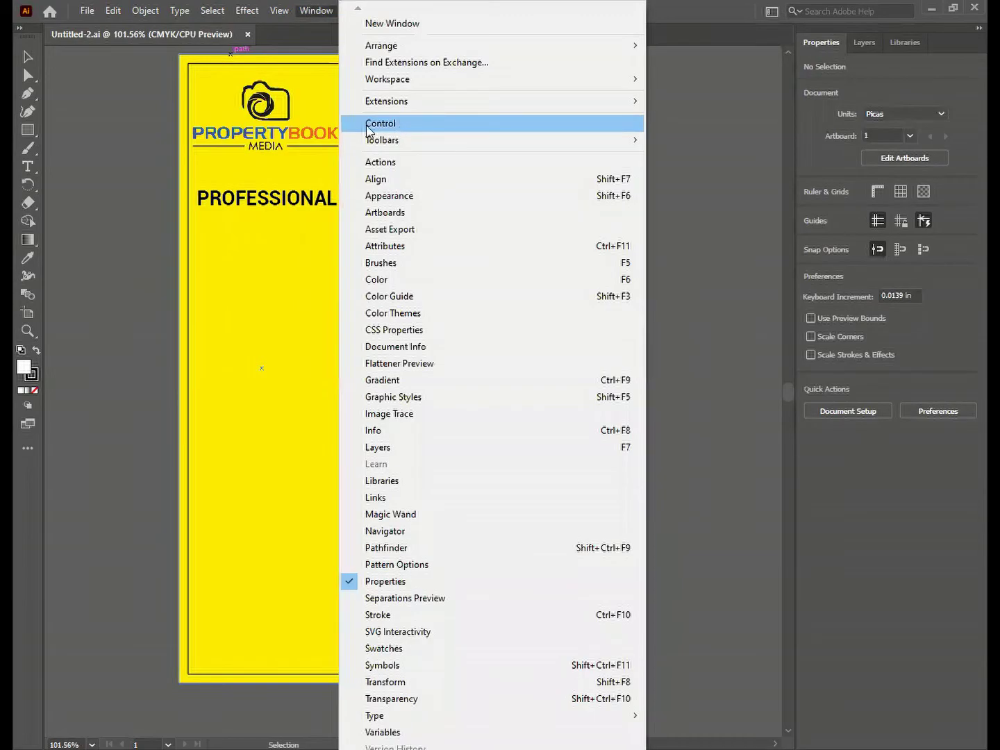
click(380, 123)
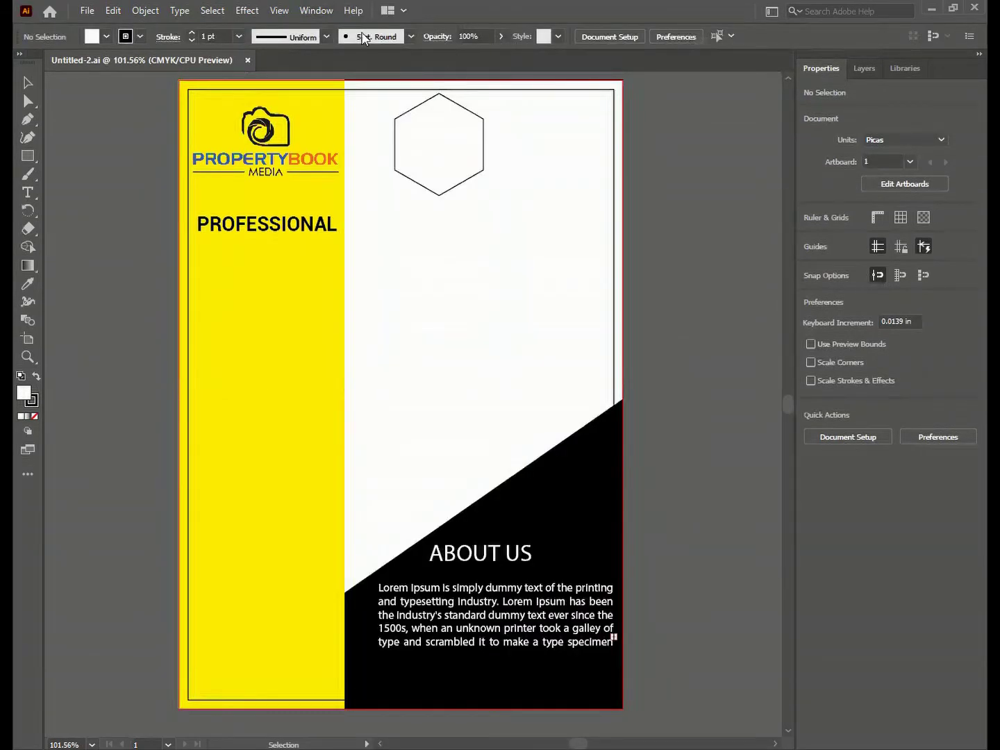
click(316, 11)
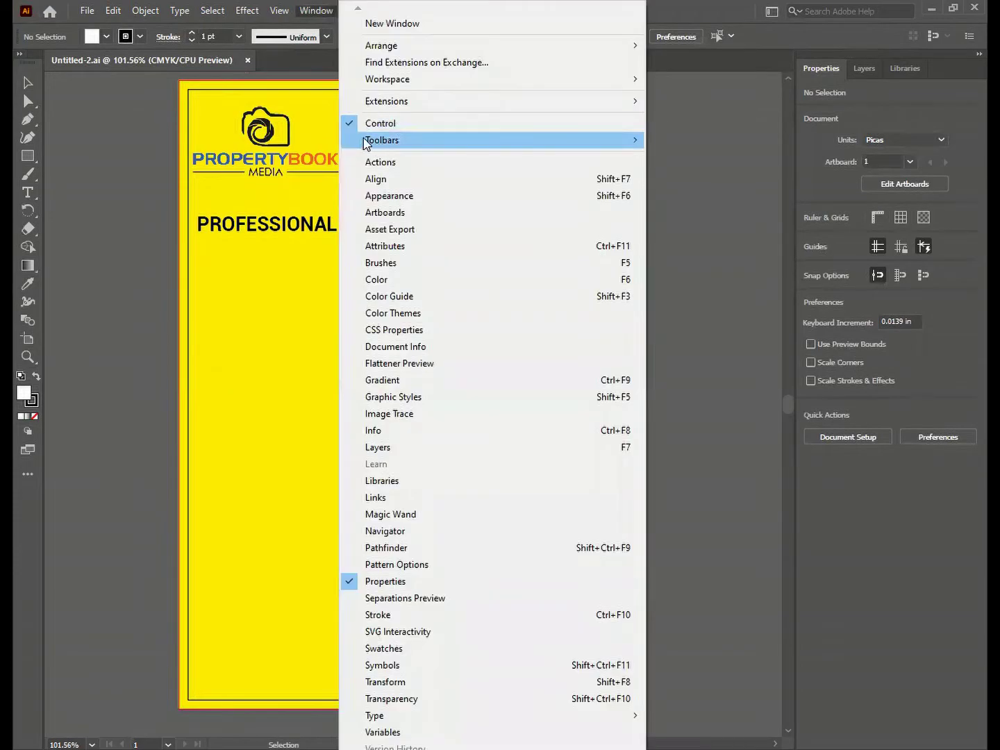
mouse_move(375, 139)
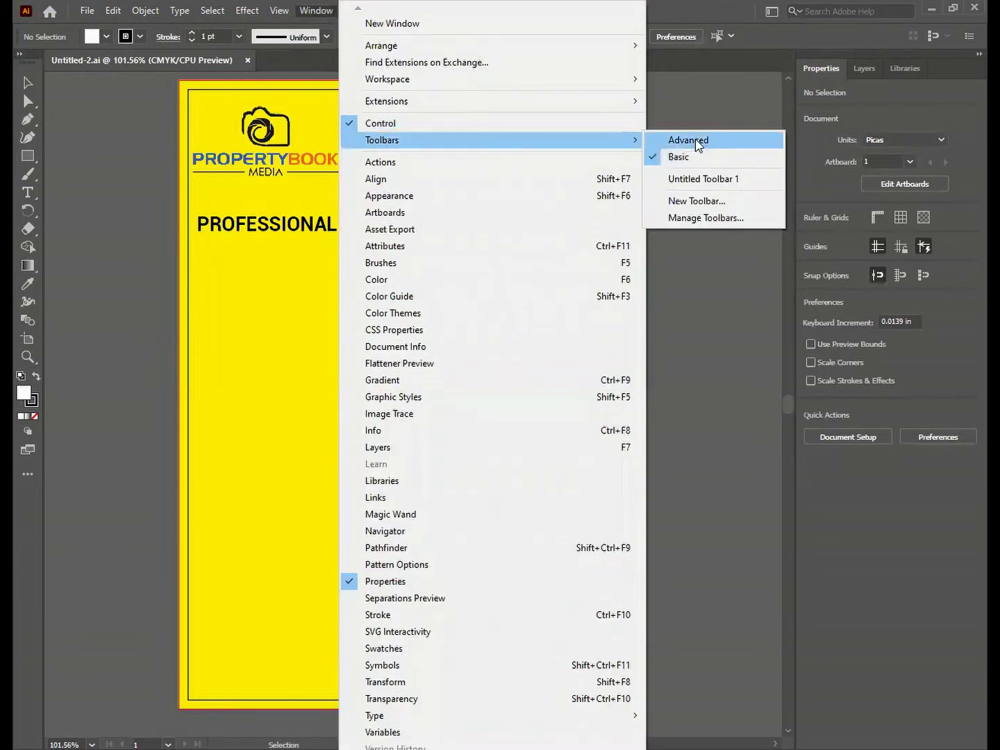
click(694, 141)
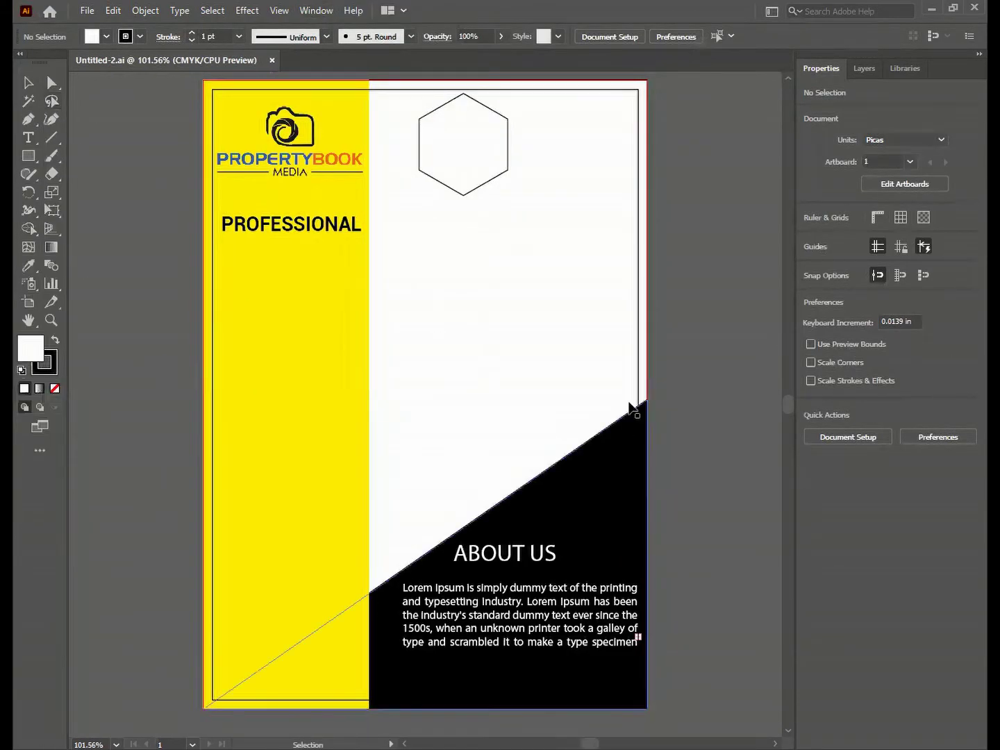